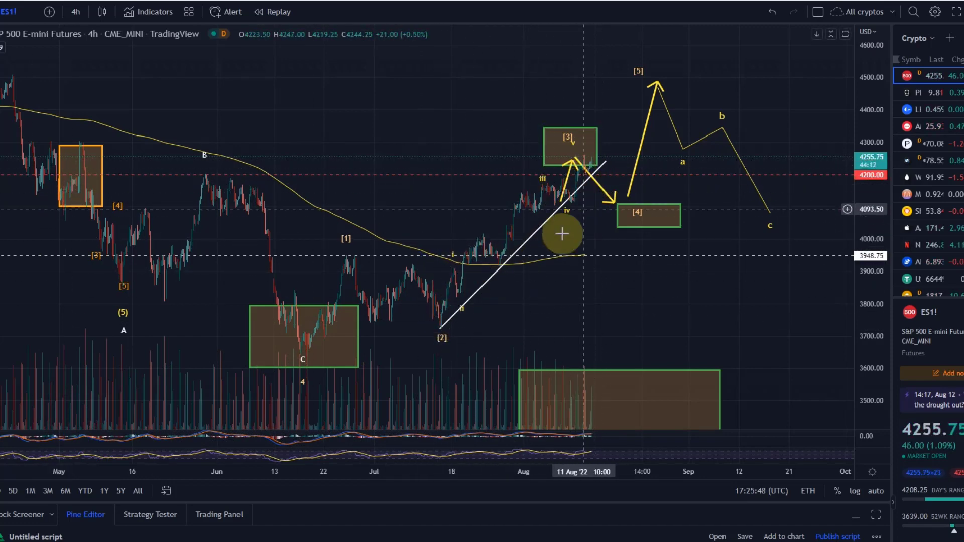
- Centre the recent waves and drag the [3] label up onto its box's top edge
scroll(663, 302, down, 2)
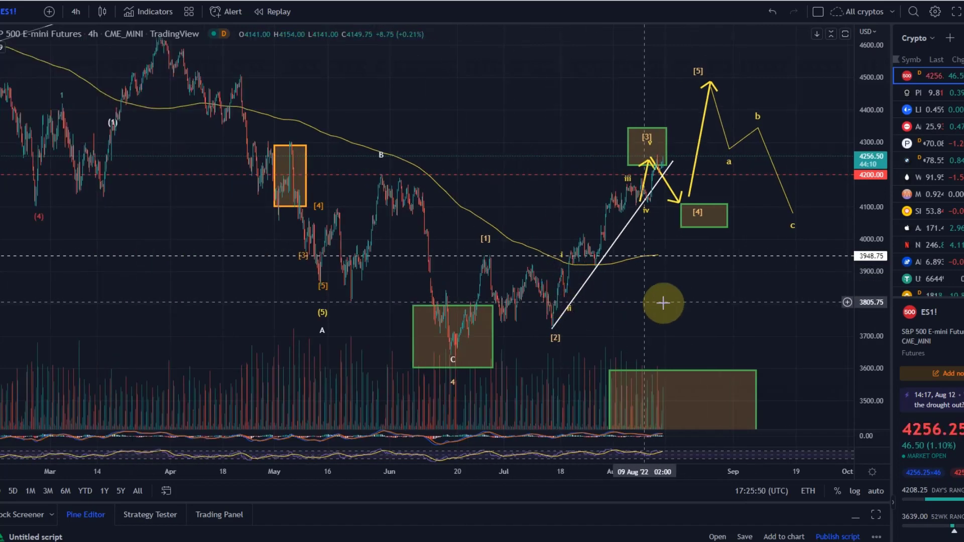
scroll(678, 318, right, 3)
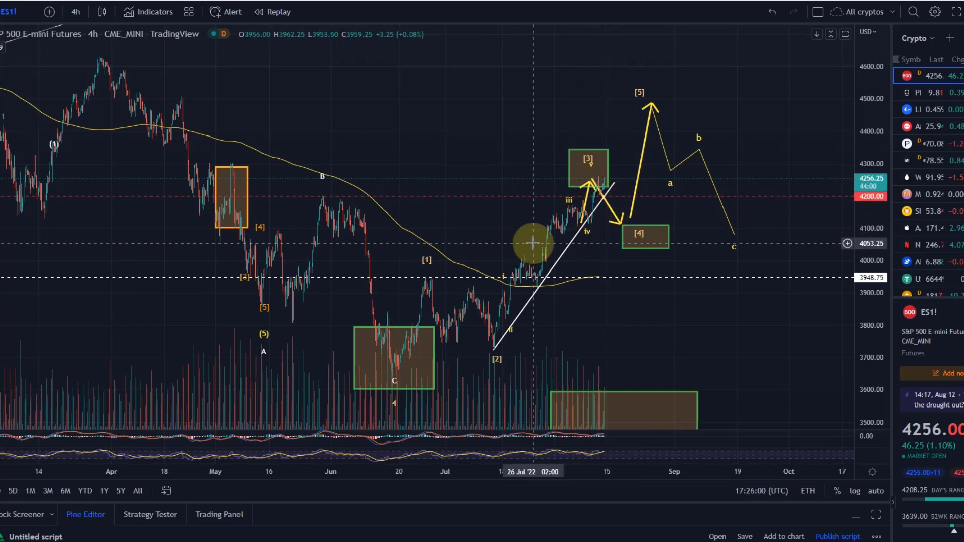
scroll(520, 238, up, 3)
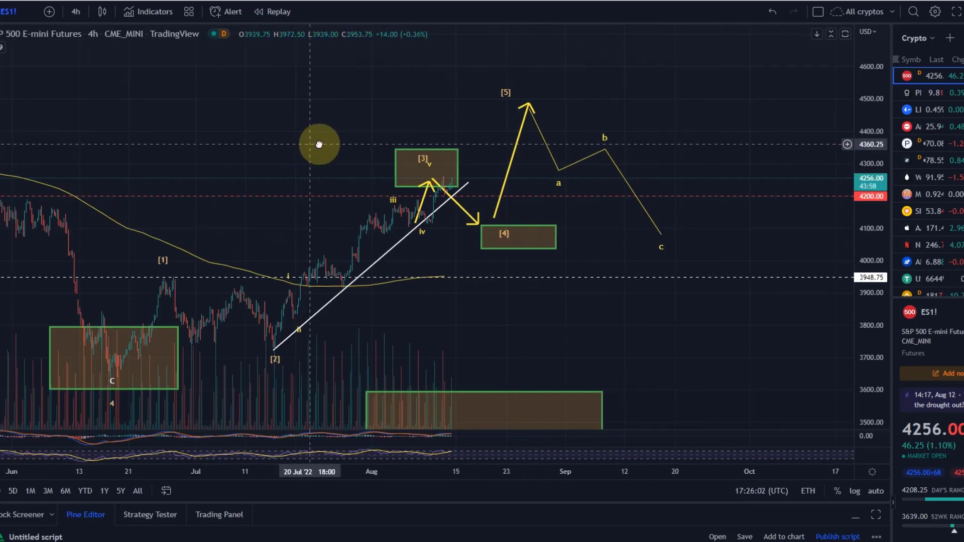
drag(319, 144, 574, 179)
click(666, 196)
drag(661, 197, 664, 185)
- Pan the view, deselect the [3] box and bring up the Fibonacci drawing tools
drag(546, 191, 516, 159)
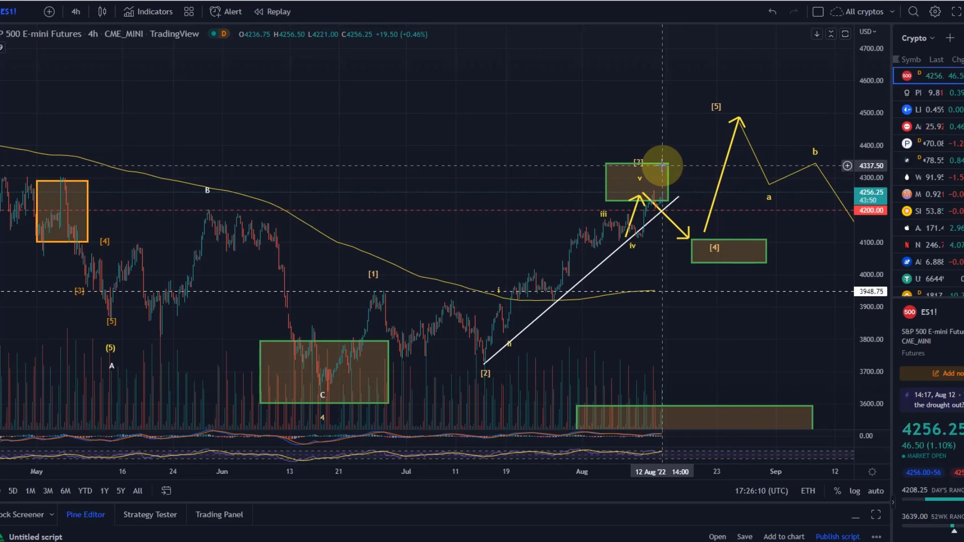
click(681, 201)
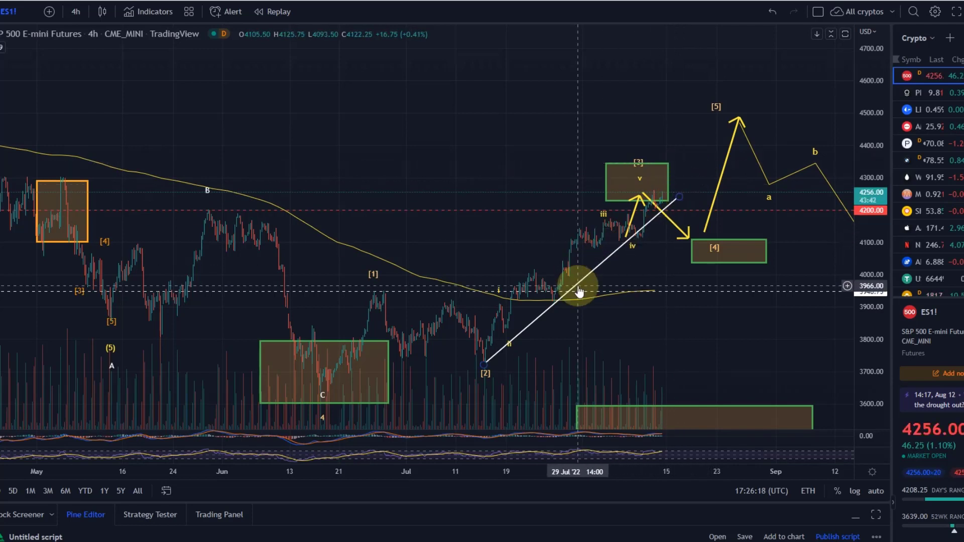
click(13, 82)
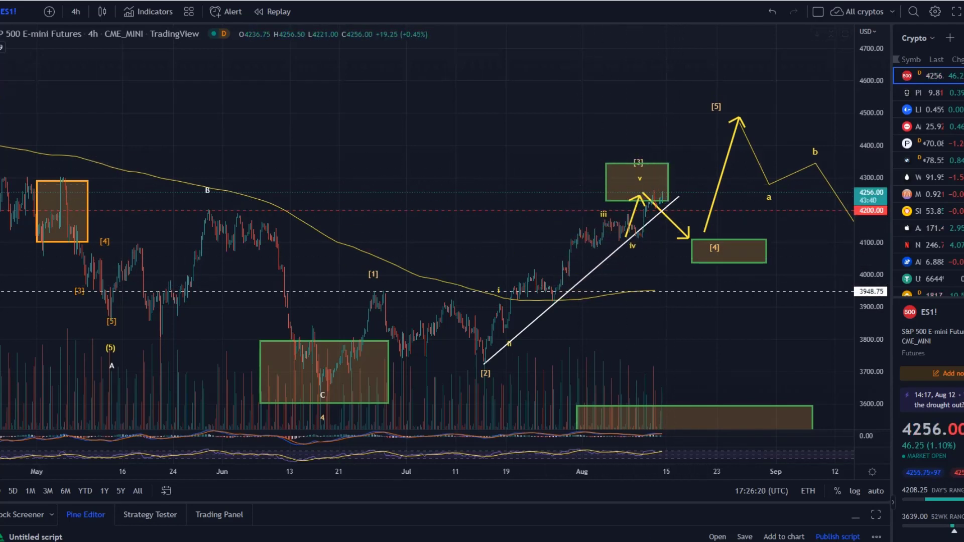
- Draw a trend-based Fib extension from the June low through the [1] high
click(30, 101)
click(383, 432)
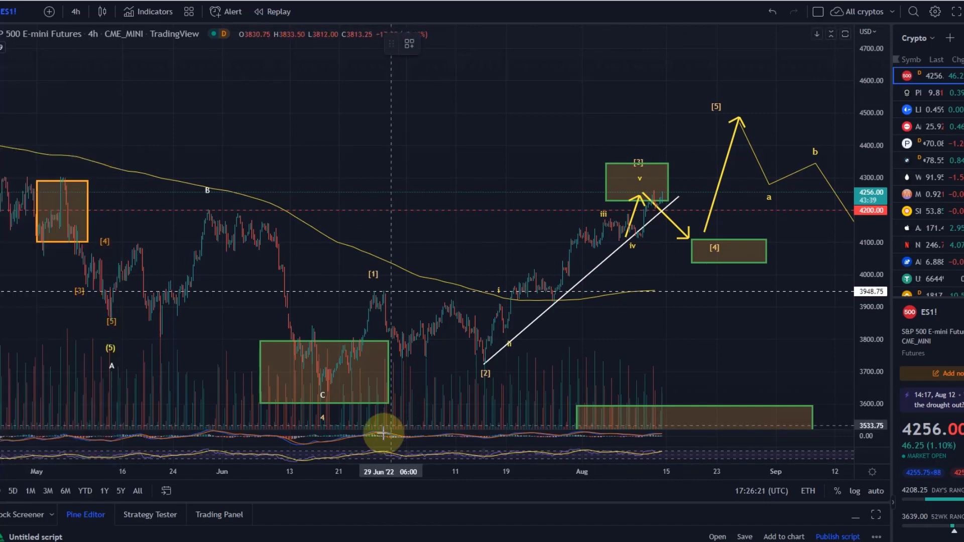
click(292, 392)
click(372, 292)
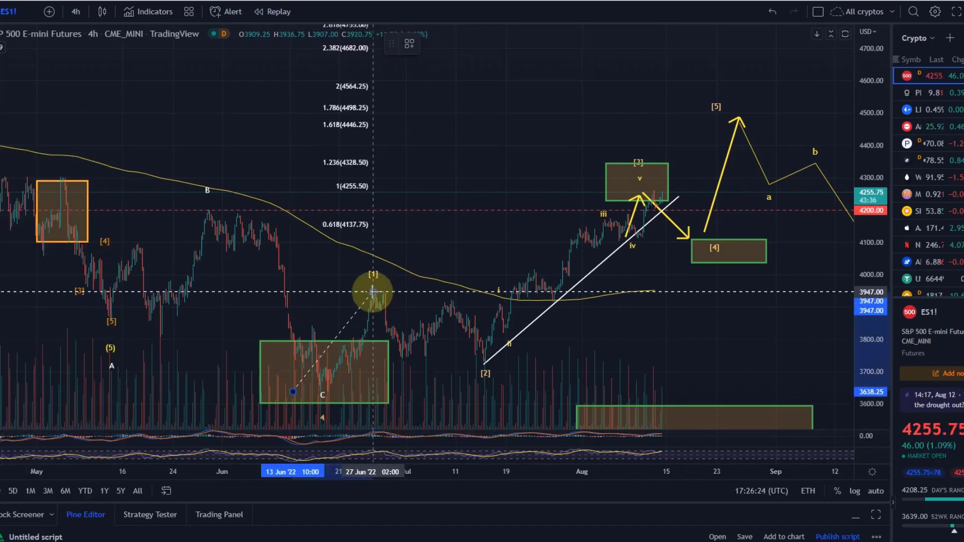
click(709, 364)
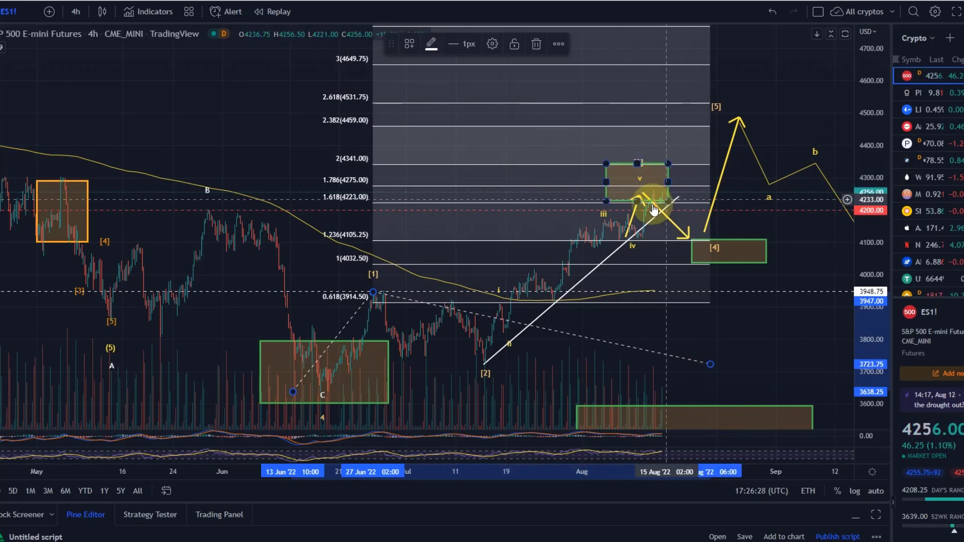
- Widen the [3] box slightly to the right, then delete the Fibonacci extension
mouse_move(668, 182)
mouse_down()
mouse_move(690, 183)
mouse_move(678, 183)
mouse_up()
click(616, 287)
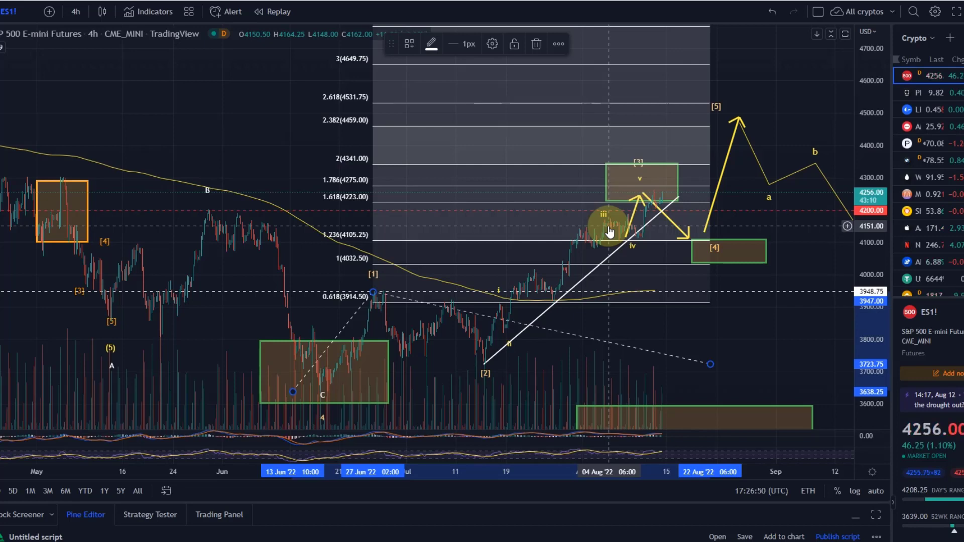
scroll(552, 226, down, 2)
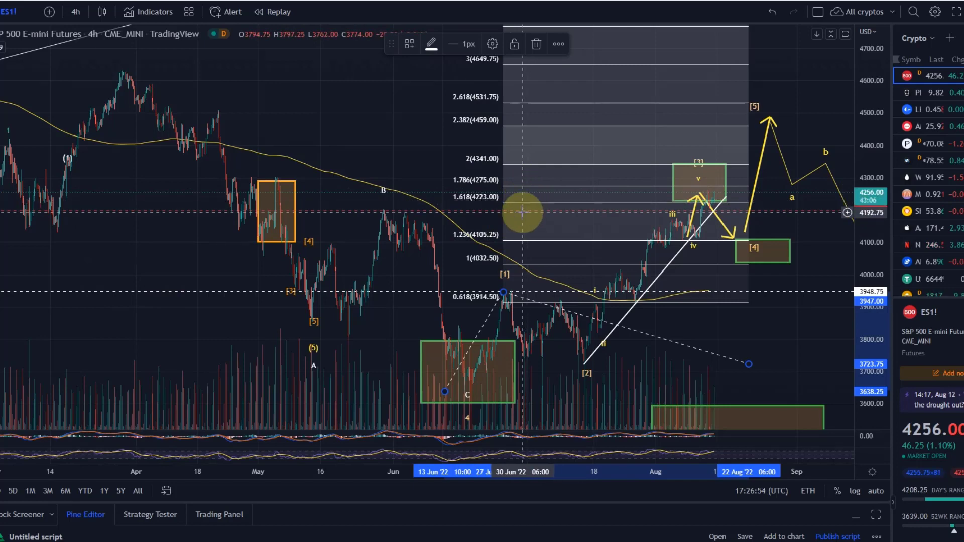
key(Delete)
drag(520, 142, 437, 112)
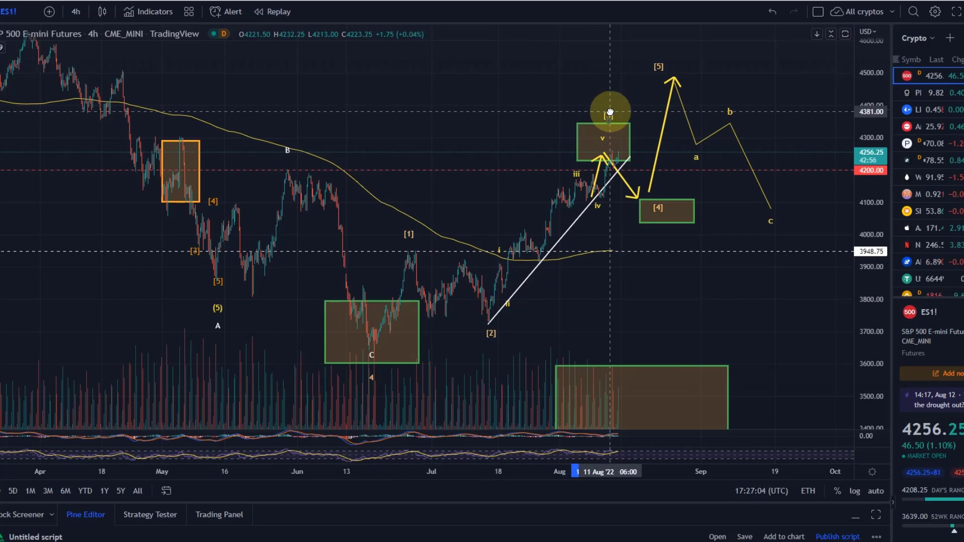
- Pan the chart, then select and delete the short yellow arrow from iv to v
click(609, 113)
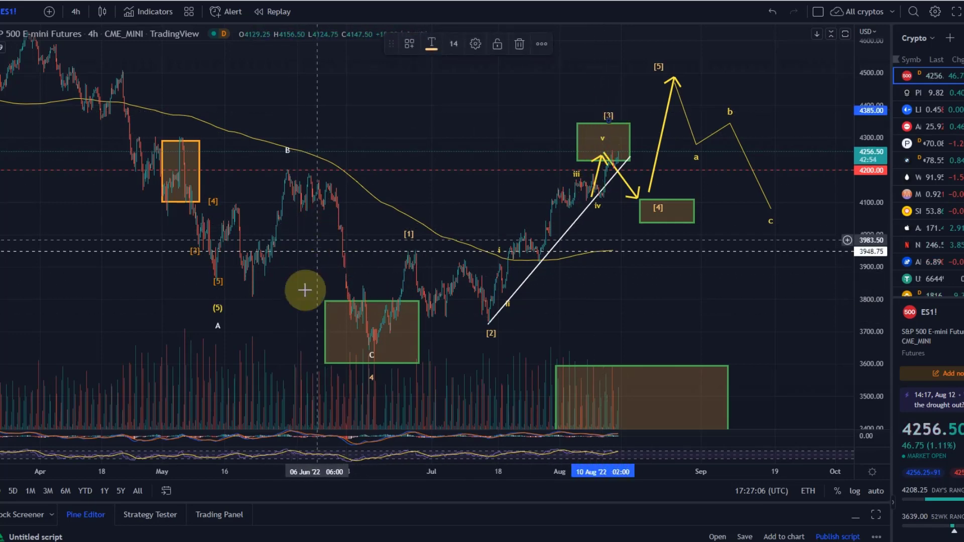
click(601, 324)
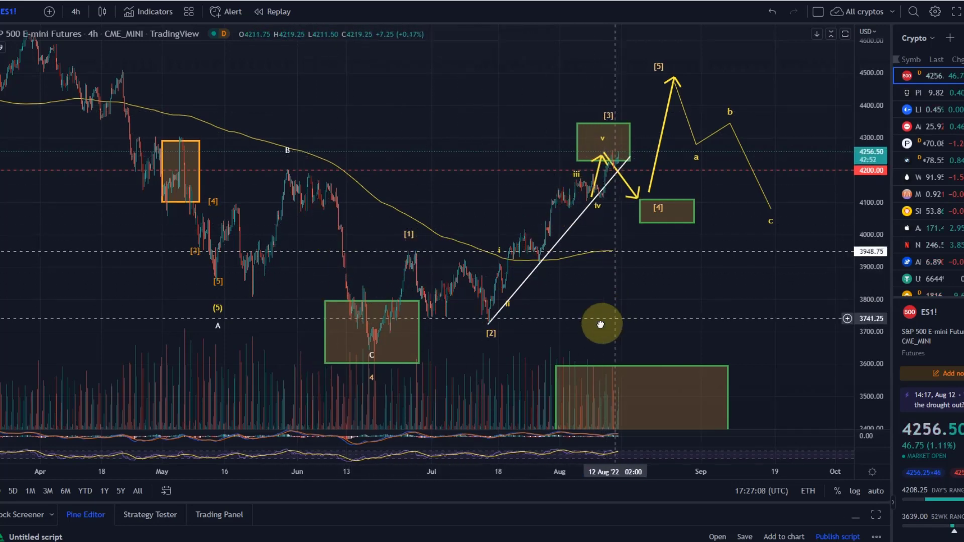
drag(601, 324, 543, 369)
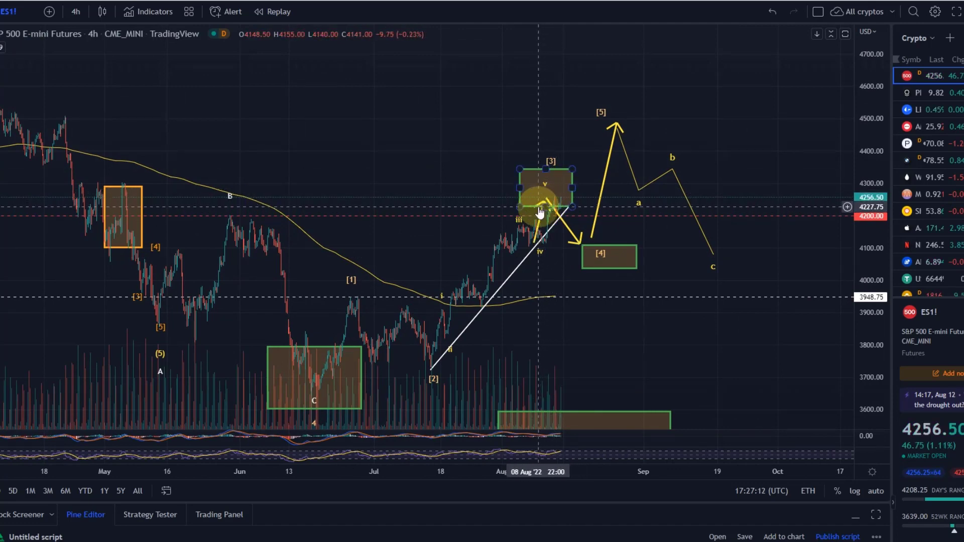
click(438, 210)
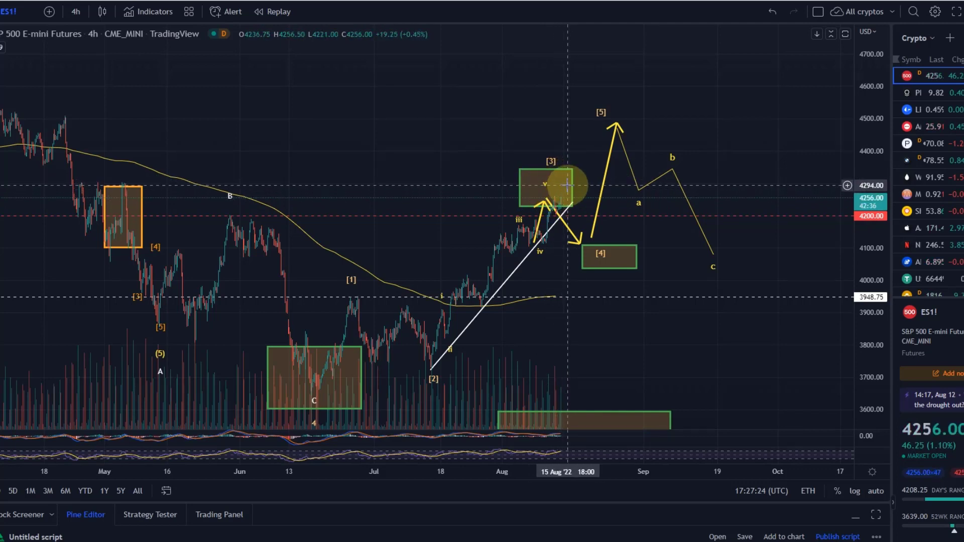
click(541, 221)
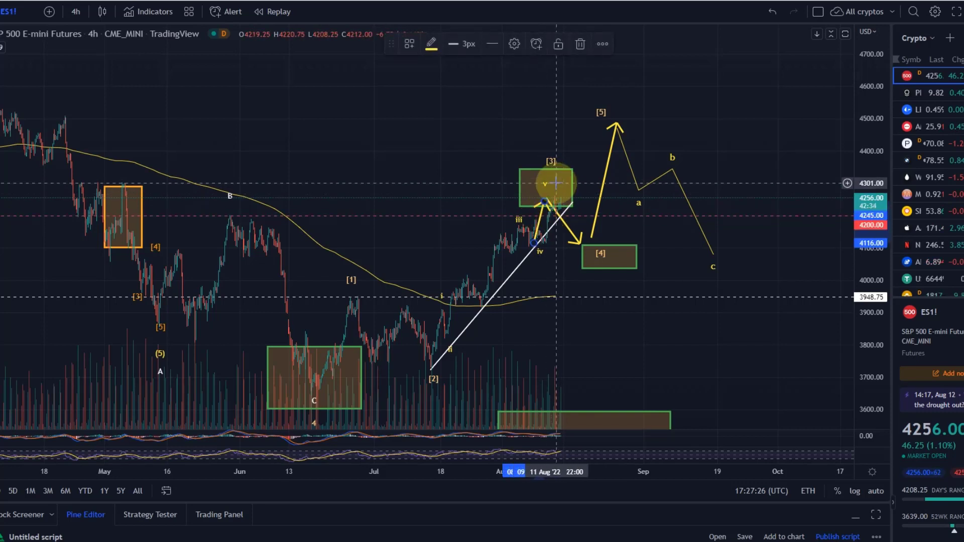
key(Delete)
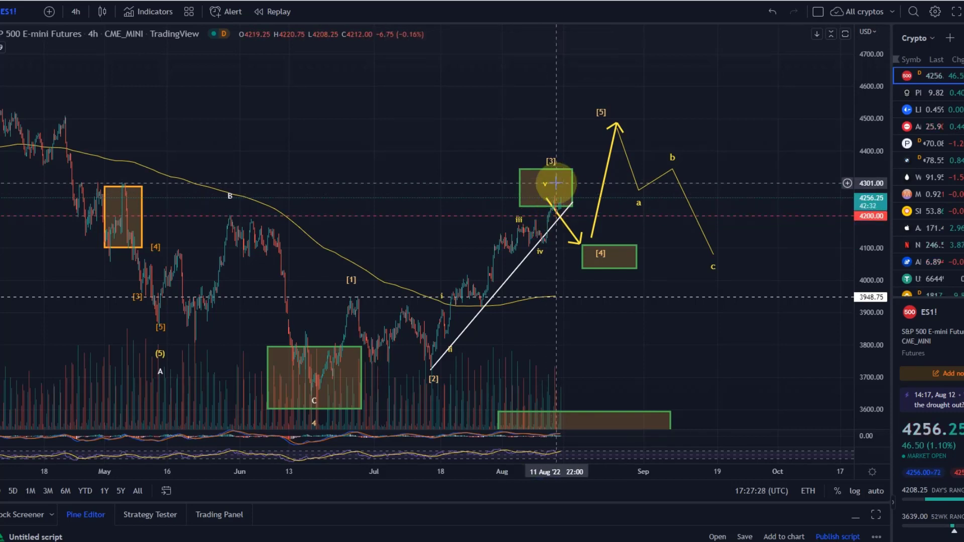
- Shift the start of the arrow toward [4] slightly to the right
mouse_move(549, 200)
mouse_down()
mouse_move(569, 204)
mouse_move(532, 237)
mouse_move(555, 252)
mouse_move(545, 190)
mouse_move(566, 202)
mouse_up()
mouse_move(646, 390)
mouse_down()
mouse_move(637, 256)
mouse_move(648, 337)
mouse_up()
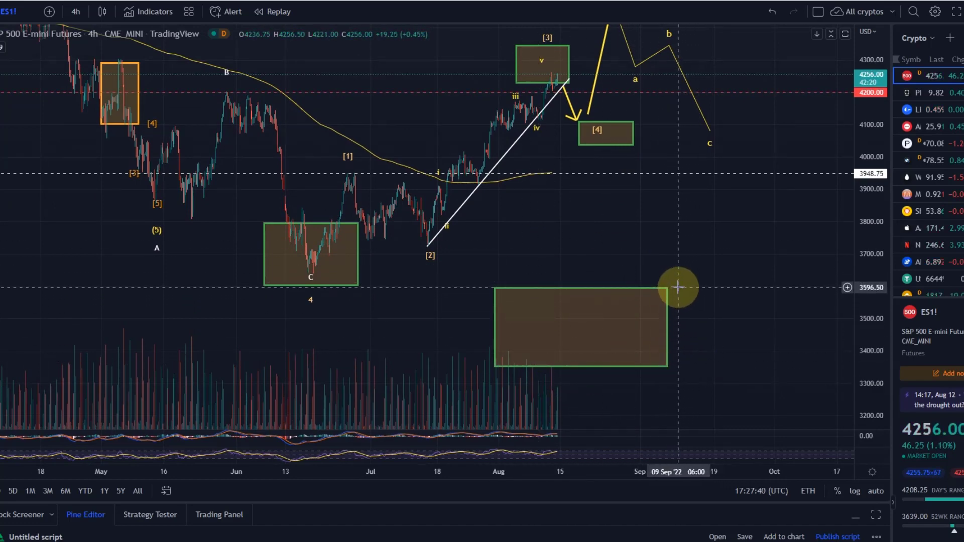
drag(679, 288, 768, 383)
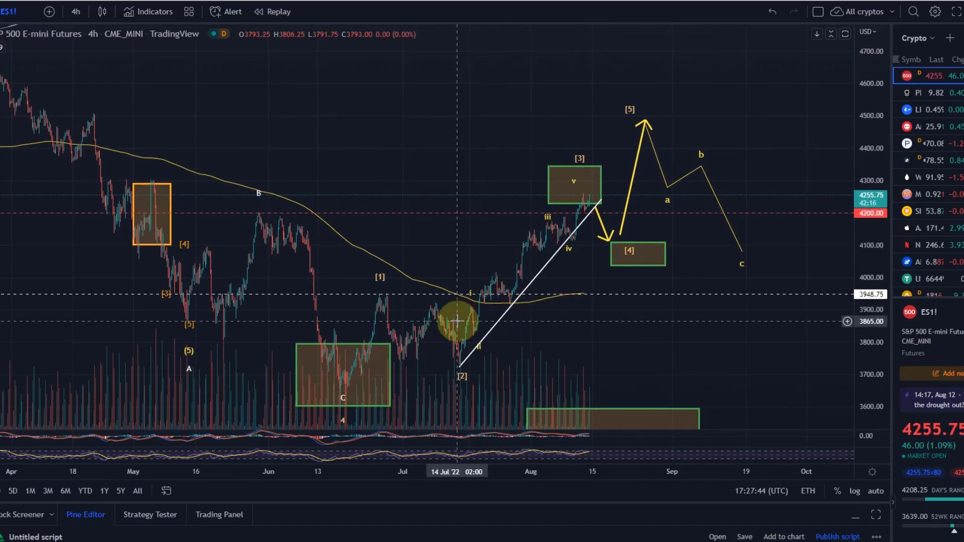
scroll(452, 263, up, 3)
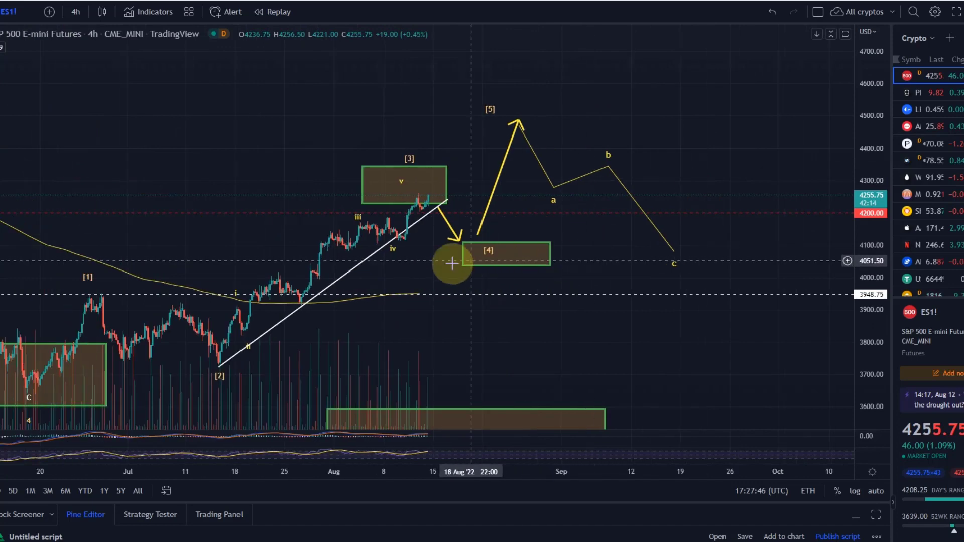
scroll(520, 220, down, 1)
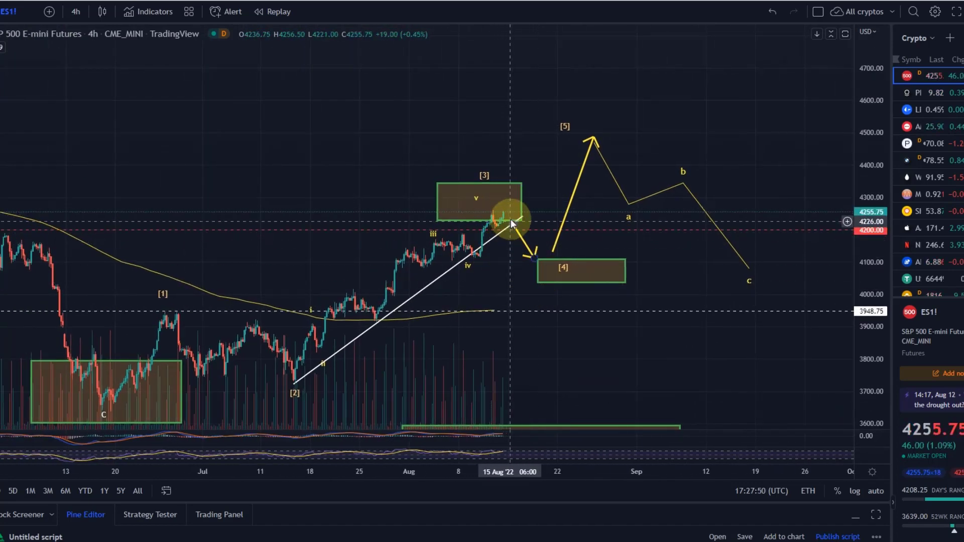
- Nudge the [3] label slightly right above the upper green box and select the [4] box
click(508, 206)
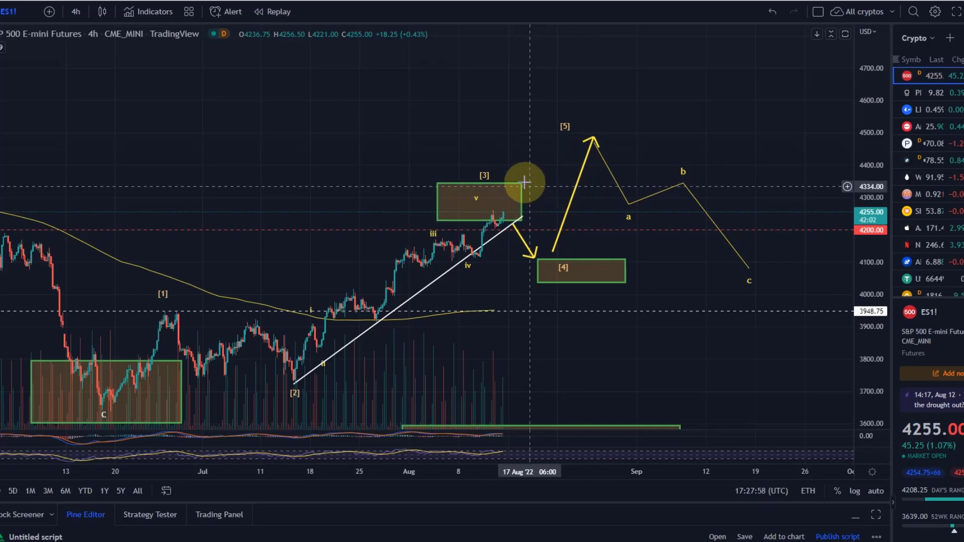
drag(531, 165, 565, 169)
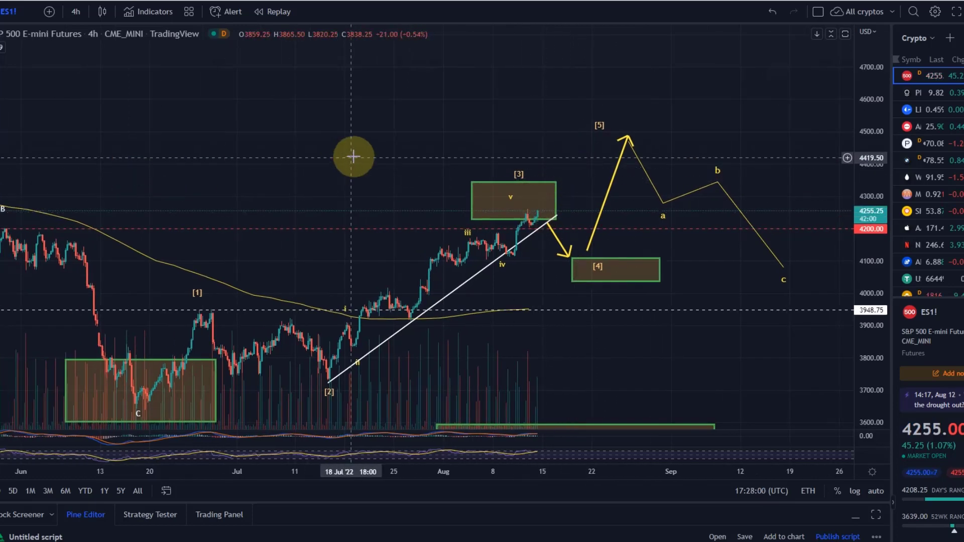
drag(353, 156, 387, 187)
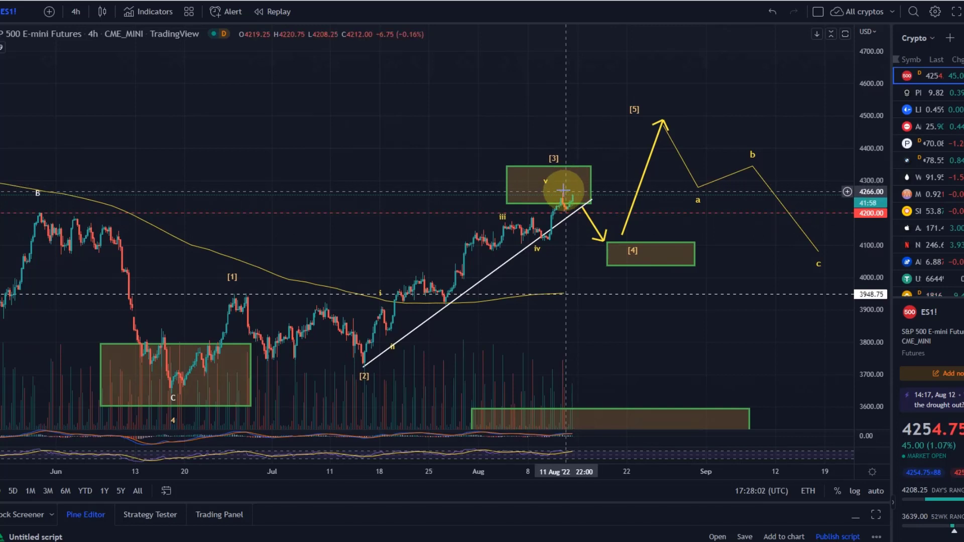
mouse_move(563, 159)
mouse_down()
mouse_move(570, 155)
mouse_move(564, 181)
mouse_move(577, 159)
mouse_up()
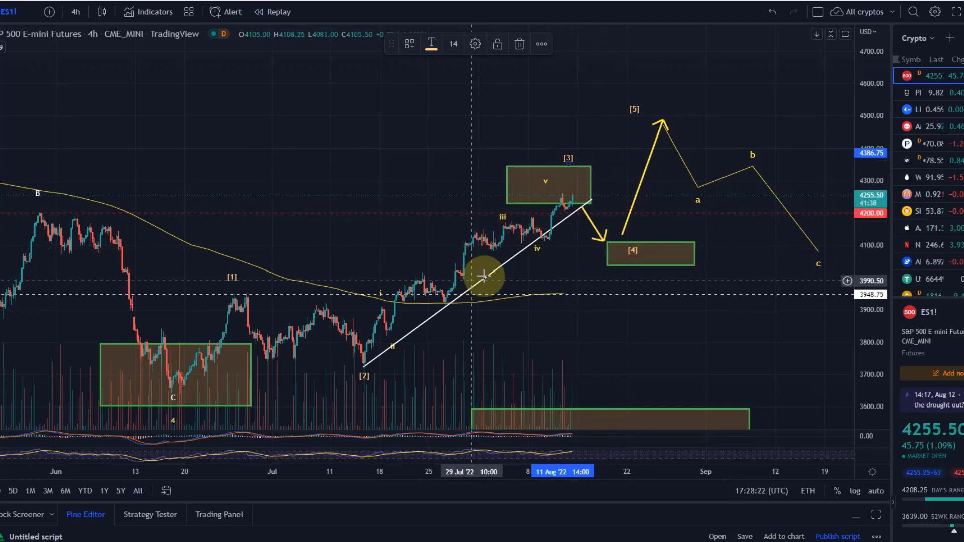
click(656, 269)
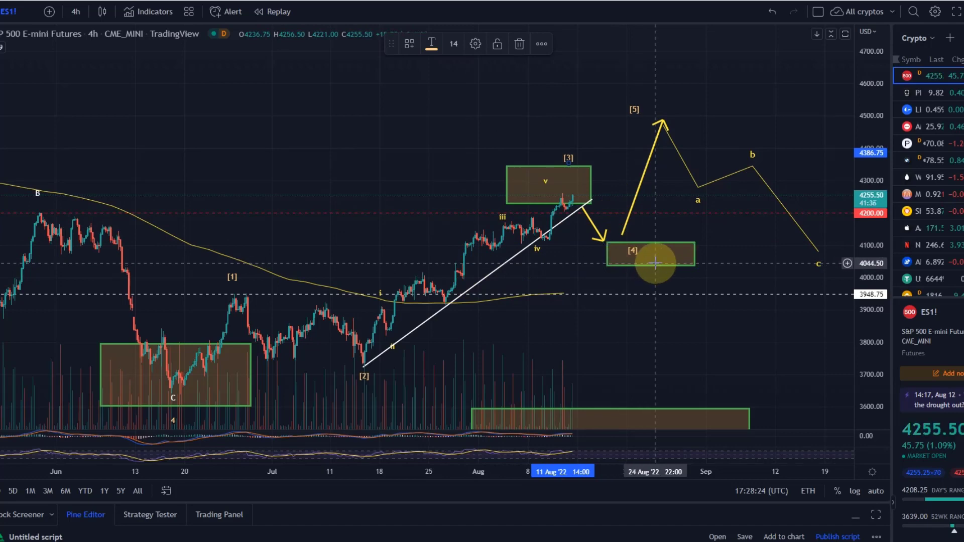
- Draw a Fib retracement from the [2] low at 3725.50 up to about 4227.75
click(2, 79)
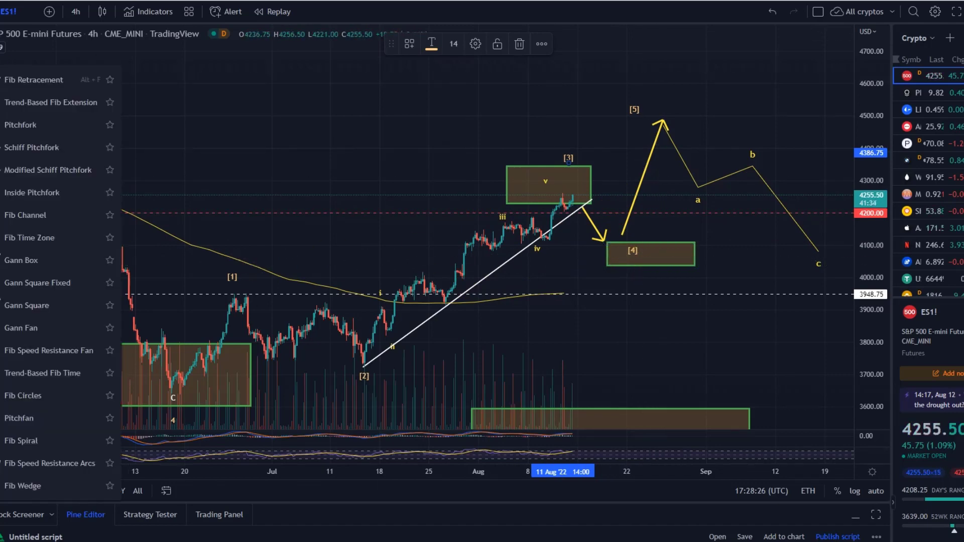
click(17, 103)
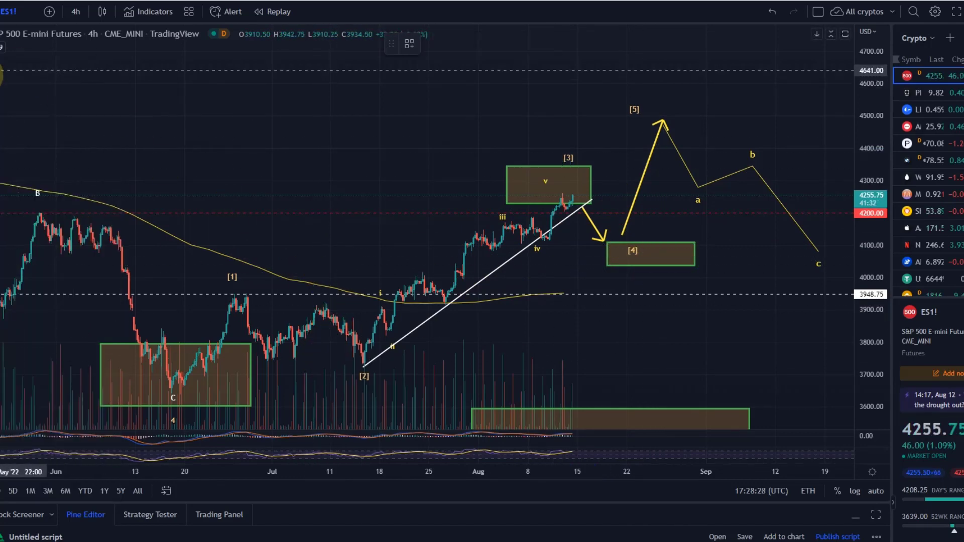
click(2, 80)
click(17, 104)
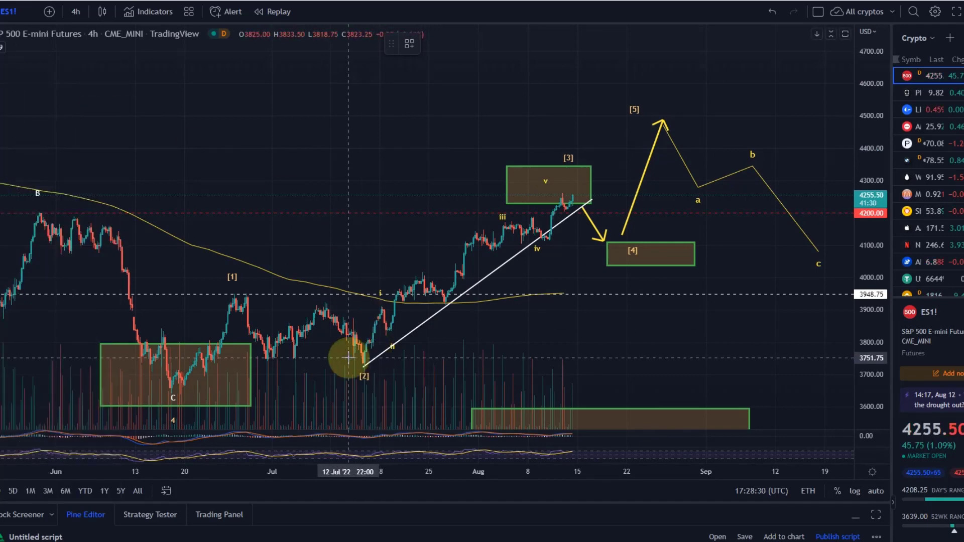
mouse_move(348, 365)
mouse_down()
mouse_move(671, 196)
mouse_move(692, 204)
mouse_up()
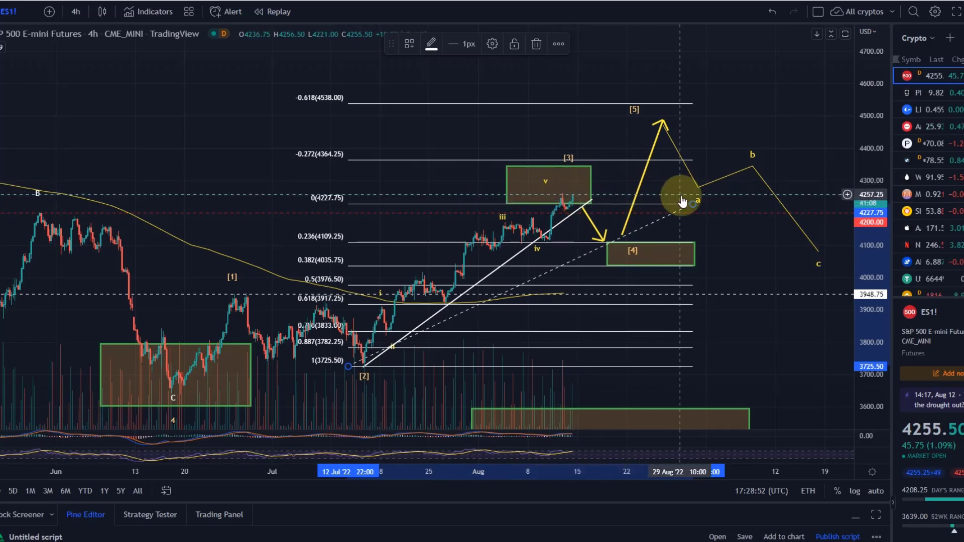
- Put the retracement's 0 level at 4257.25 and move the [4] box onto its 0.236–0.382 zone
drag(689, 203, 704, 165)
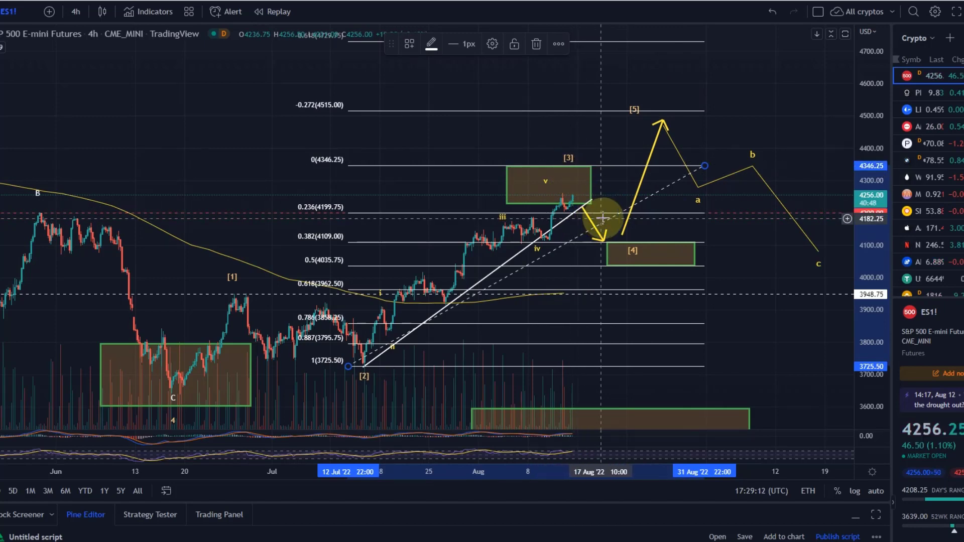
drag(704, 165, 712, 194)
drag(655, 249, 664, 235)
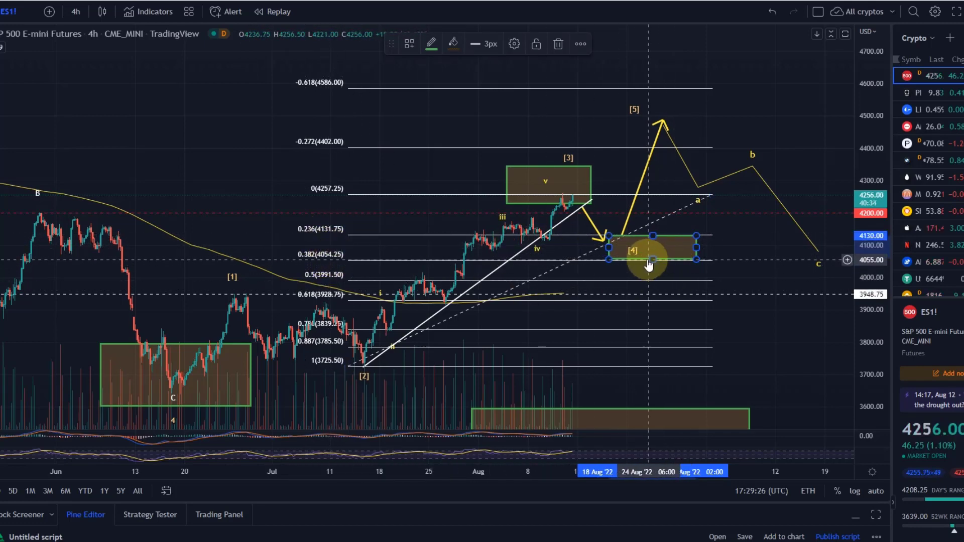
- Drag the [4] box's bottom edge down to about 3990.50, the 0.5 level
drag(652, 259, 661, 280)
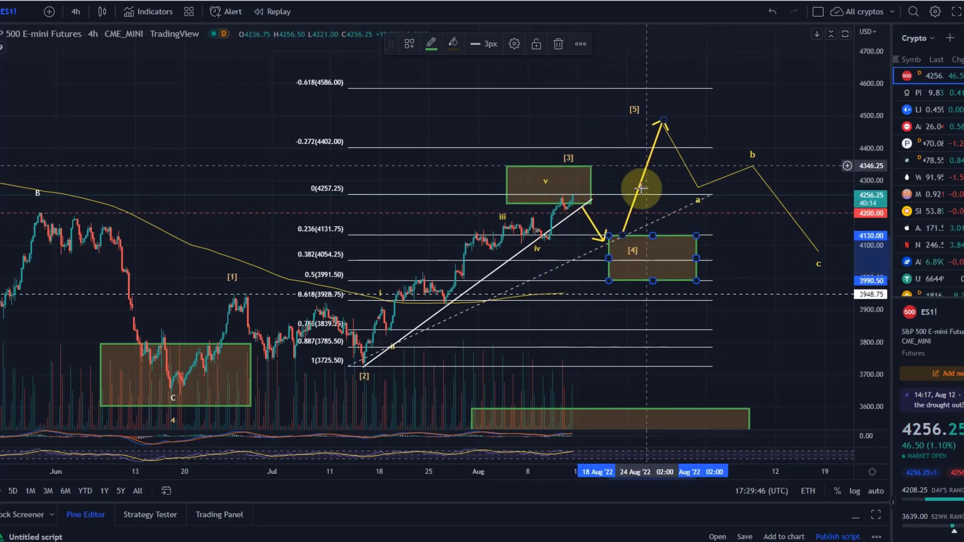
- Collapse the MACD pane to a thin strip and enlarge the RSI pane, showing RSI near 69
scroll(752, 256, down, 3)
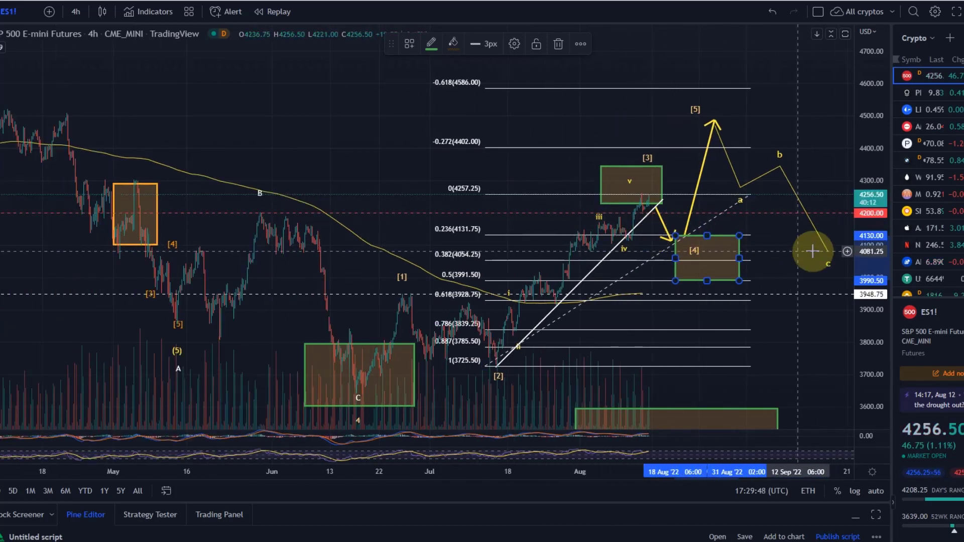
scroll(635, 222, up, 2)
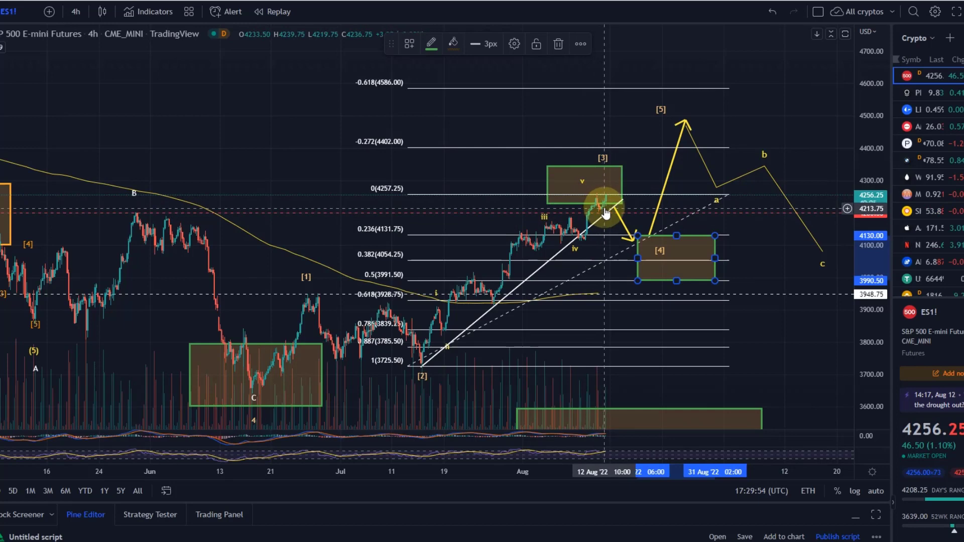
drag(613, 428, 479, 315)
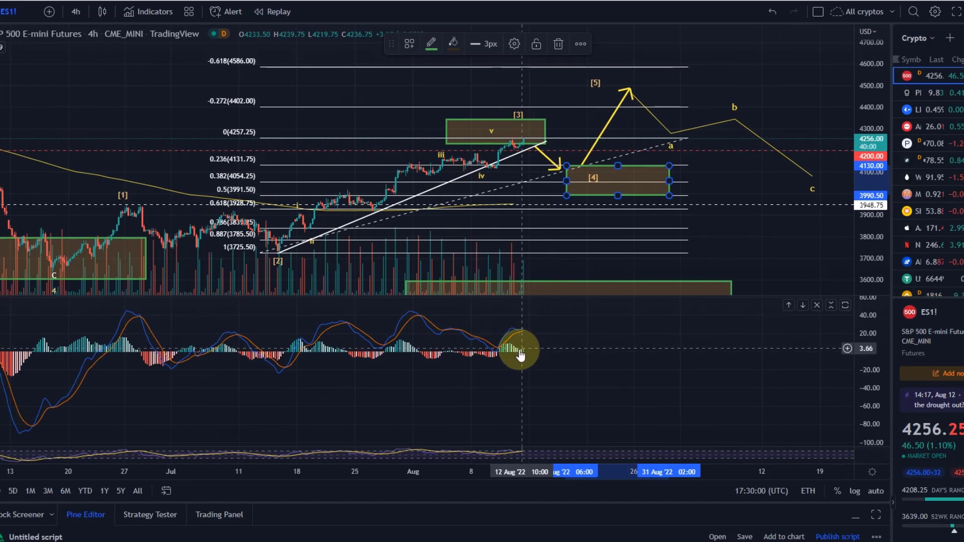
drag(526, 442, 526, 311)
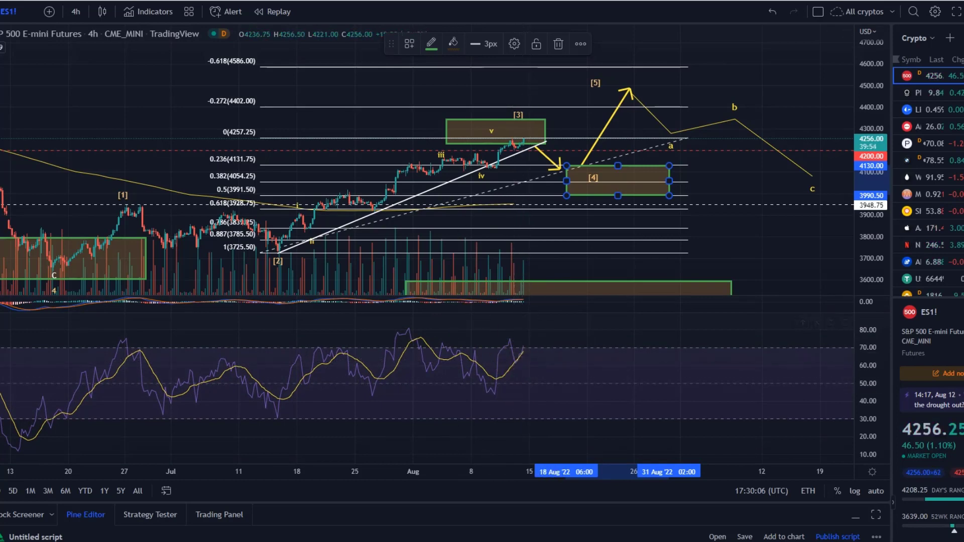
- Switch to the 1-day timeframe and drag the divider down to give MACD more room than RSI
click(75, 11)
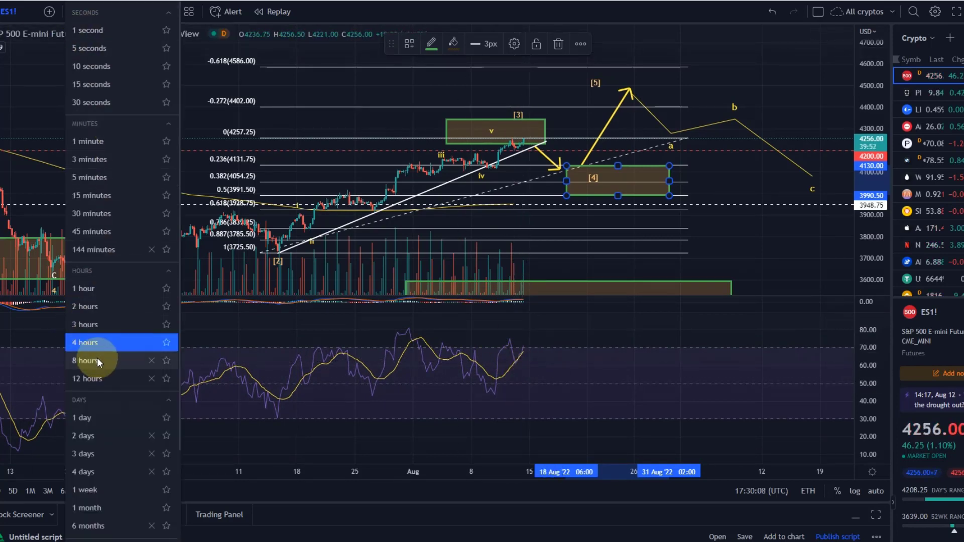
click(92, 415)
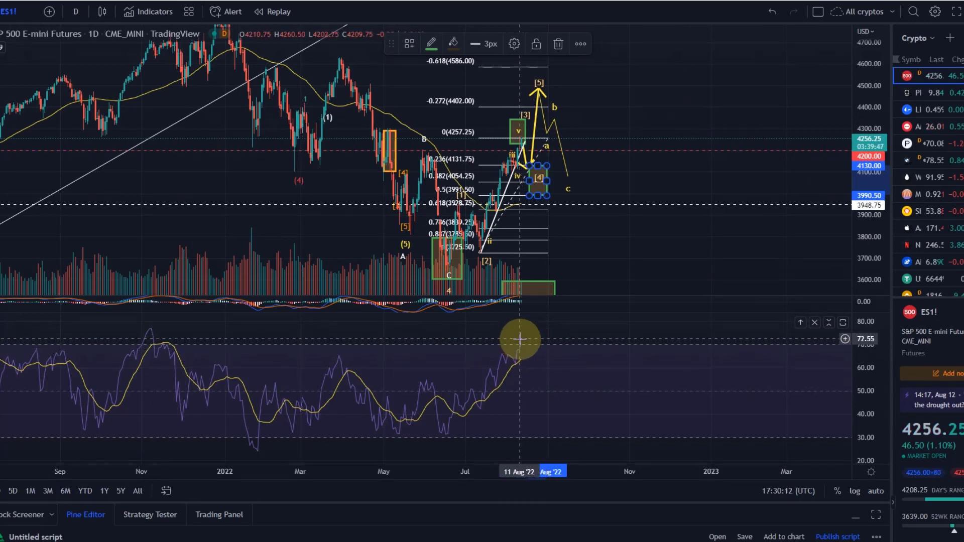
drag(548, 314, 527, 398)
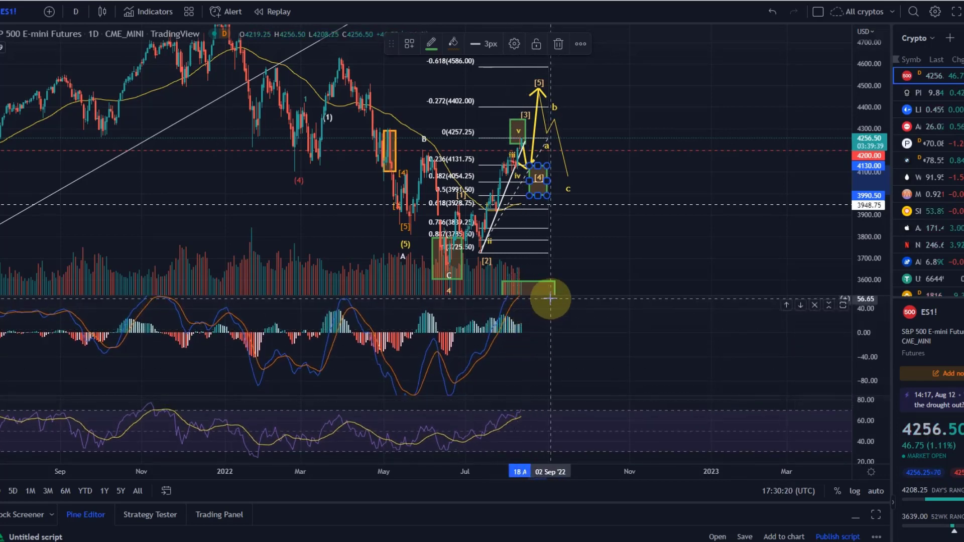
- Shrink the MACD pane, compress the price scale, and maximize the price pane to hide the oscillators
drag(553, 295, 575, 404)
scroll(590, 270, up, 3)
scroll(620, 322, down, 5)
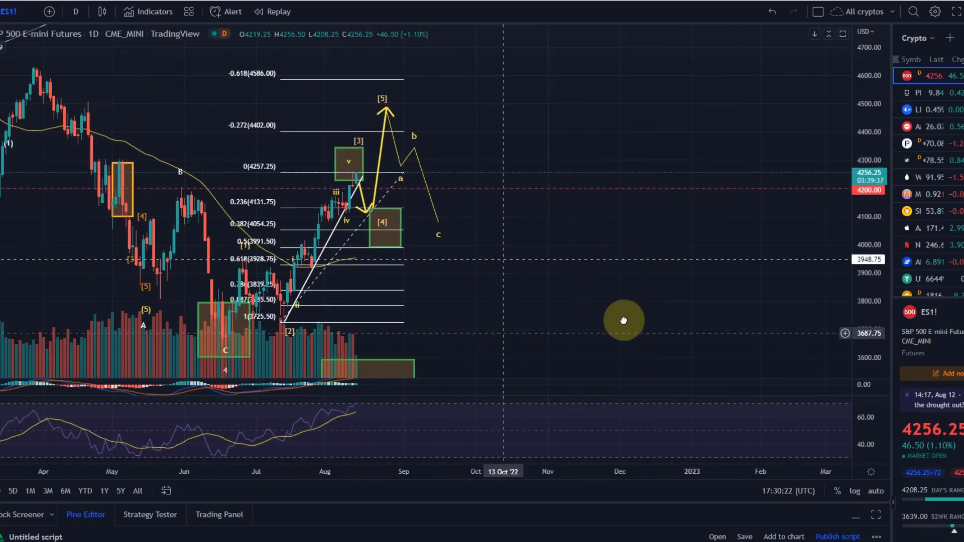
drag(849, 206, 875, 248)
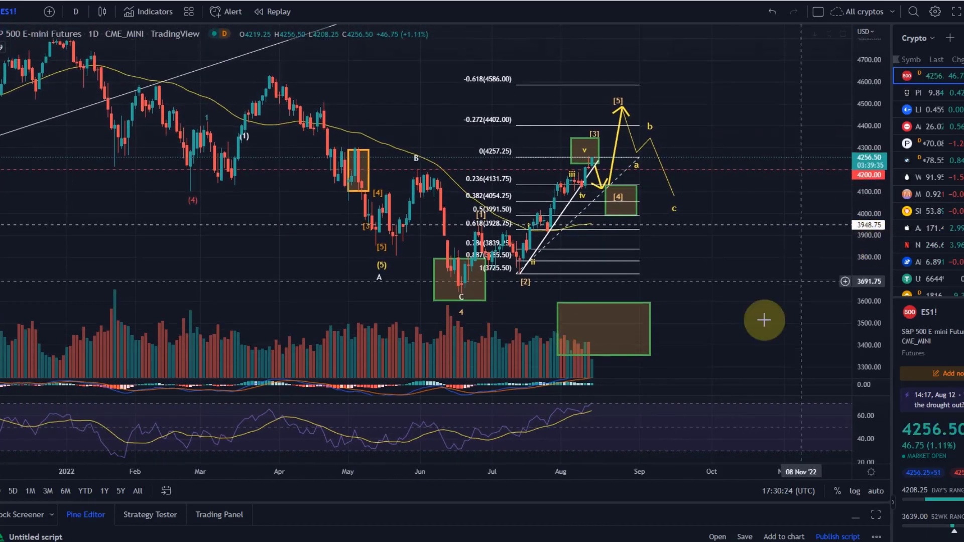
double_click(746, 296)
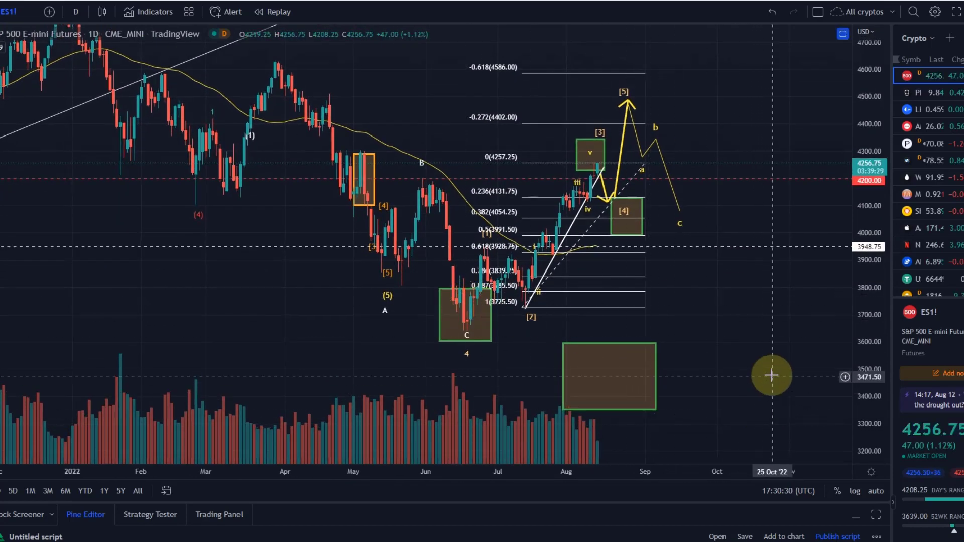
- Compress the price scale further and pan so the full wave count to [5] and a-b-c is in view
scroll(710, 376, left, 3)
drag(856, 215, 815, 273)
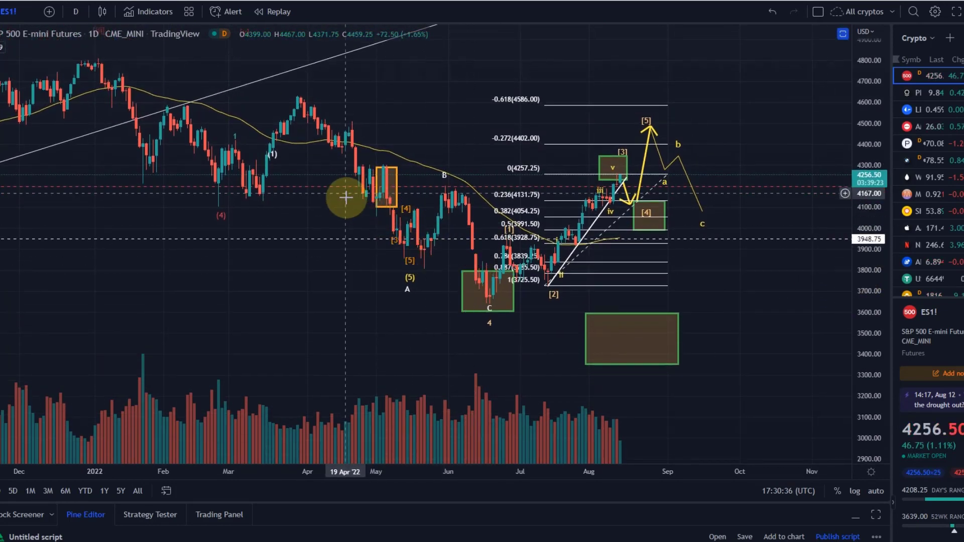
click(489, 310)
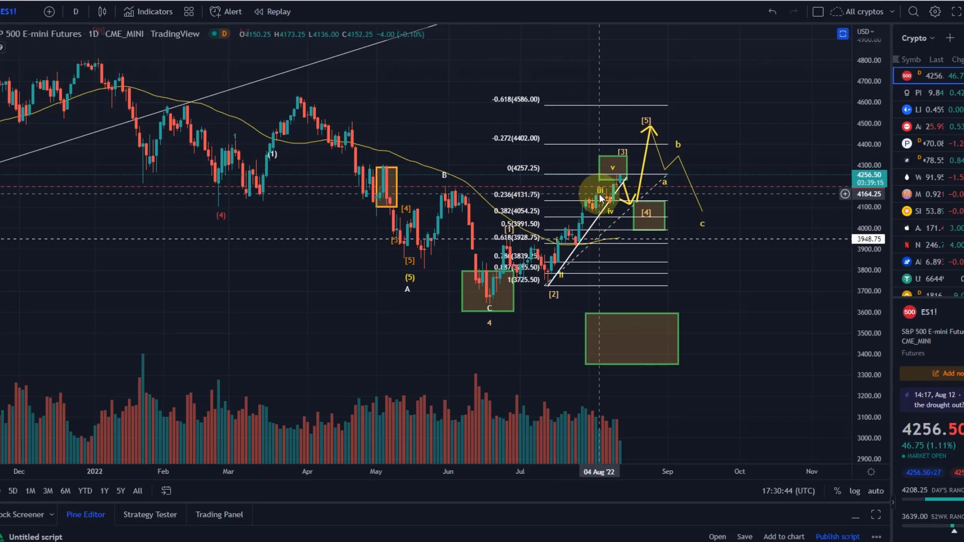
drag(724, 298, 649, 312)
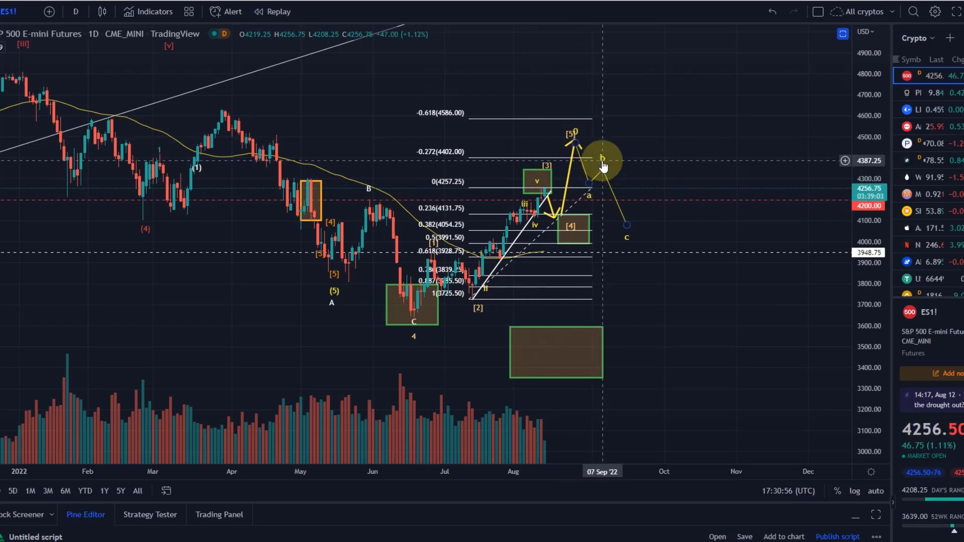
click(621, 228)
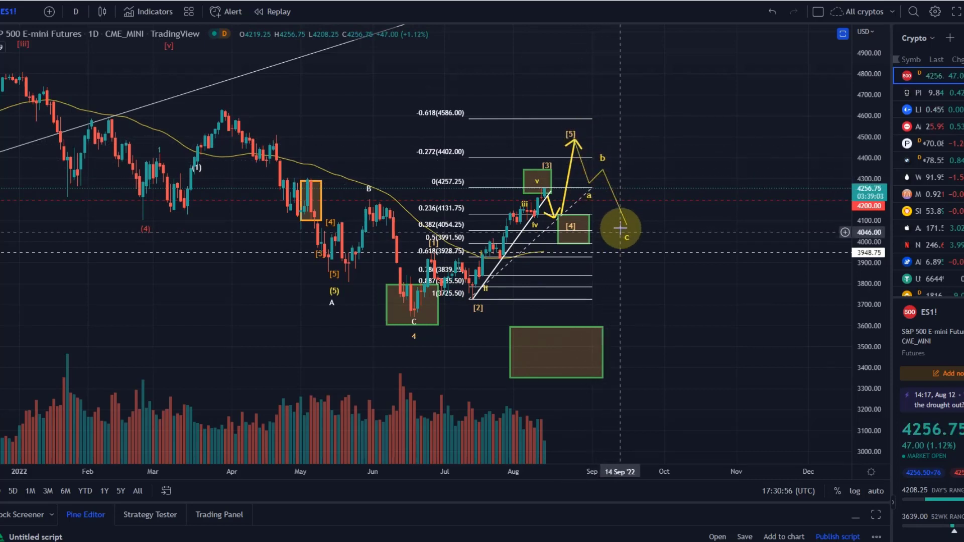
click(647, 242)
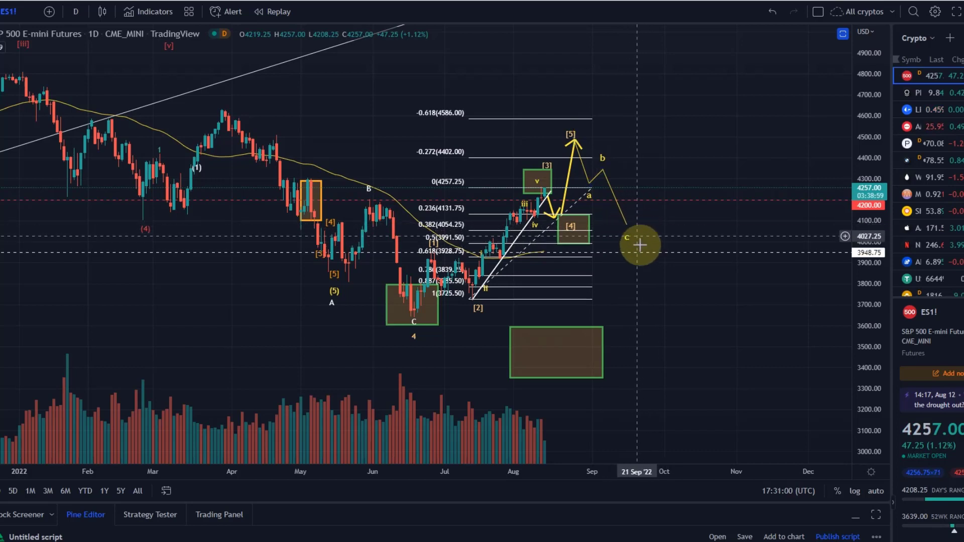